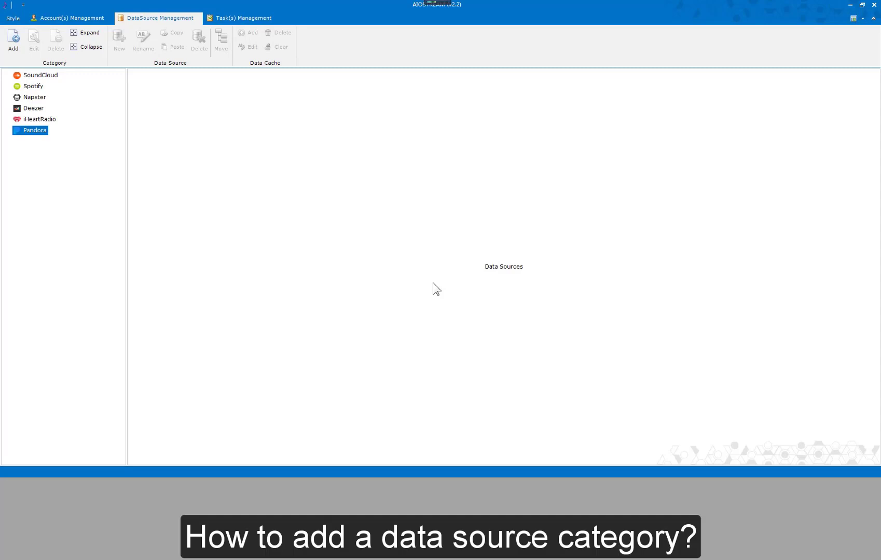
Step: Add a category named Category1 under SoundCloud
left_click(34, 77)
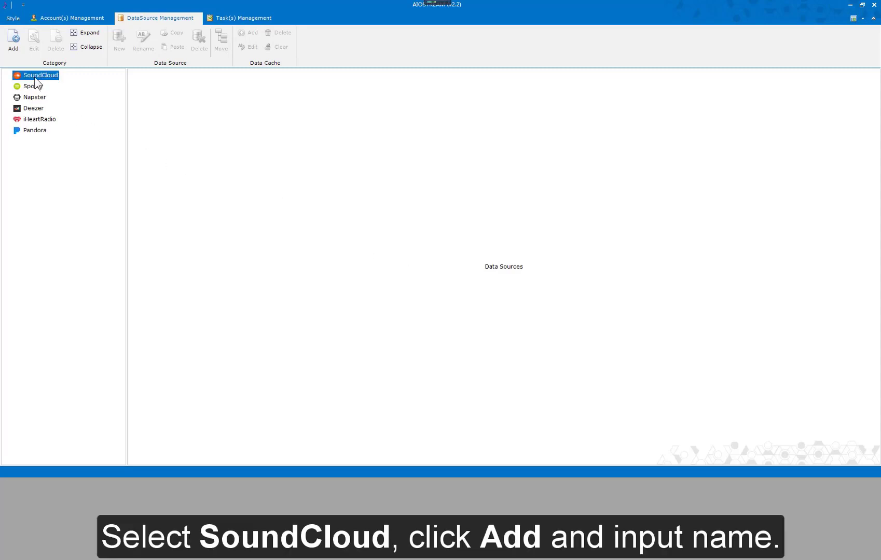
left_click(13, 38)
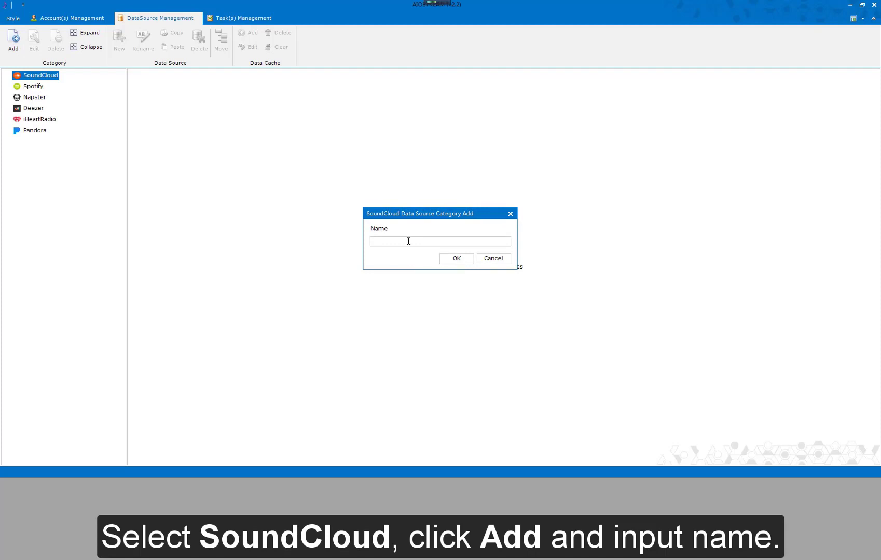
type("Category1")
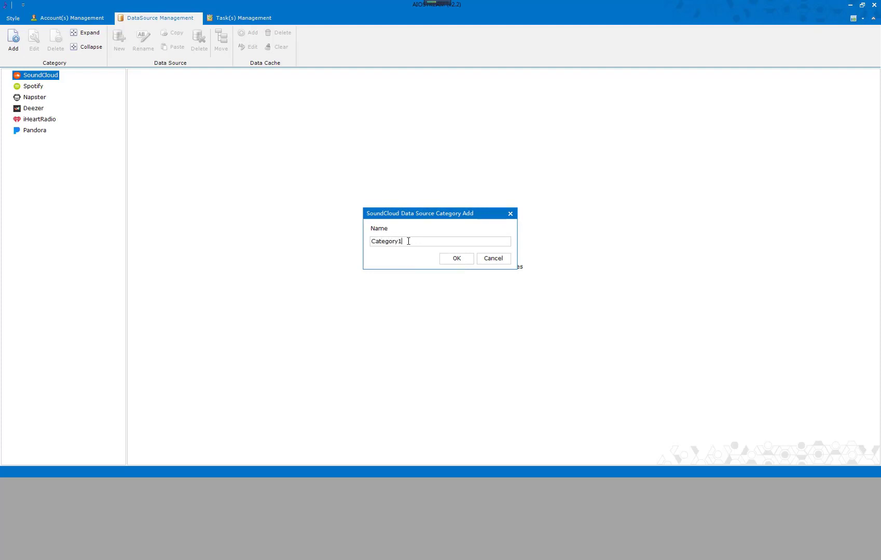
left_click(457, 259)
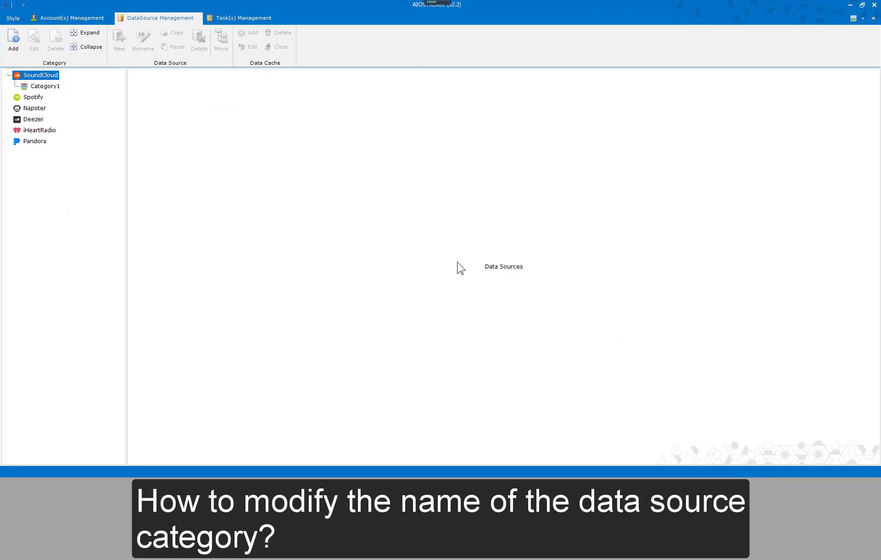
Step: Rename Category1 to CategoryNew
left_click(40, 87)
left_click(32, 42)
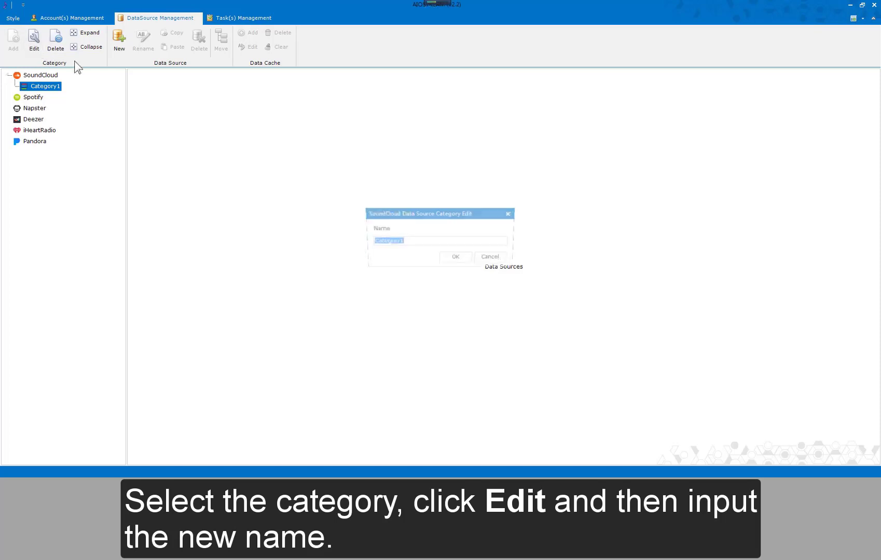
left_click(423, 242)
key("BackSpace")
type("New")
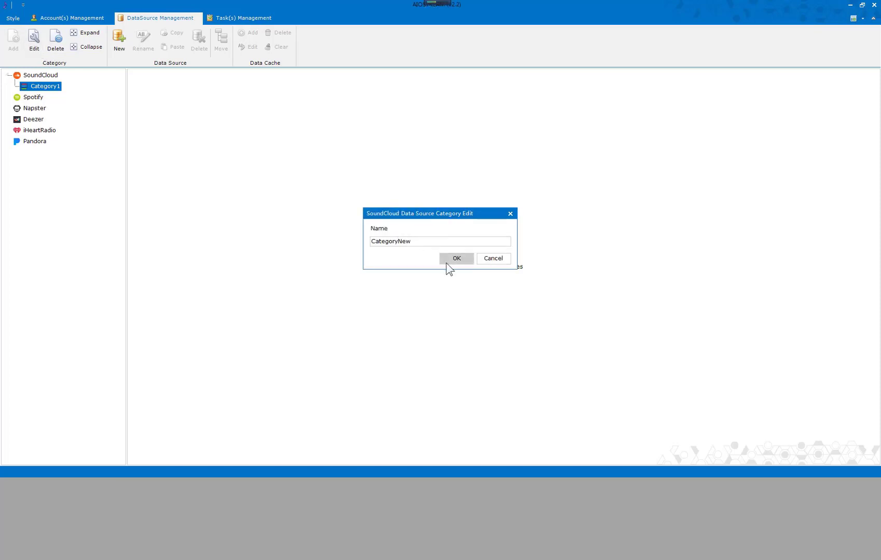
left_click(447, 262)
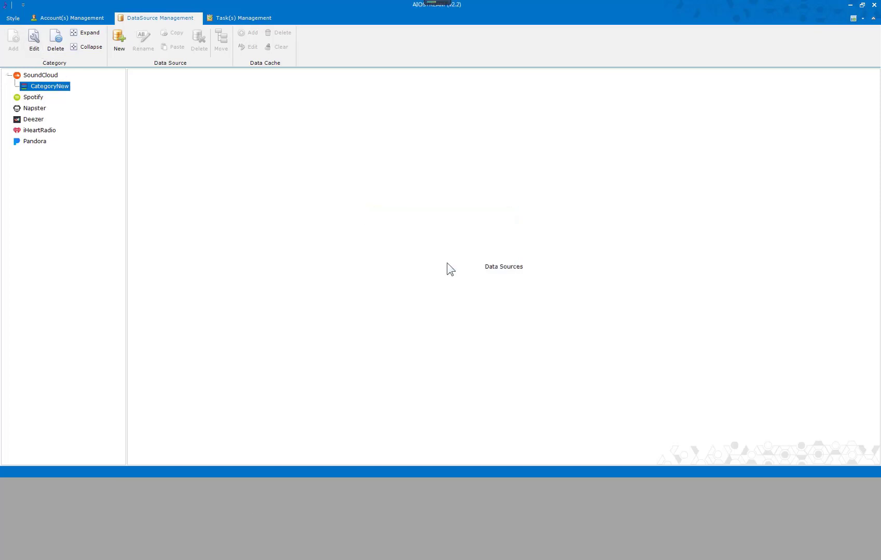
Step: Delete the CategoryNew category from SoundCloud and confirm the deletion
left_click(54, 75)
left_click(59, 87)
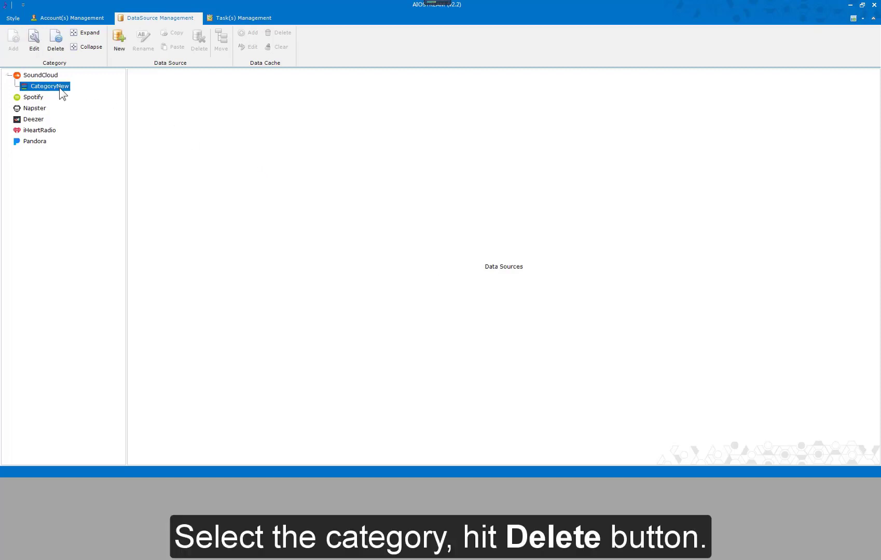
left_click(56, 52)
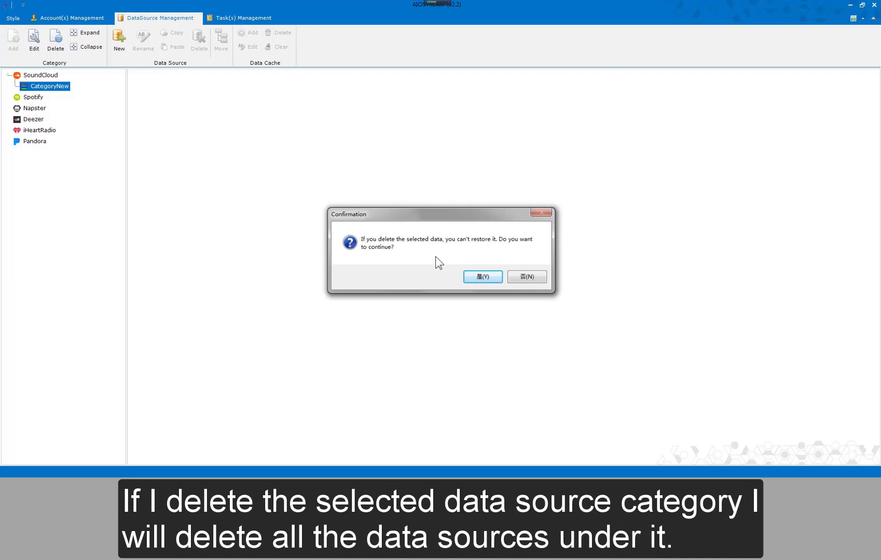
left_click(483, 277)
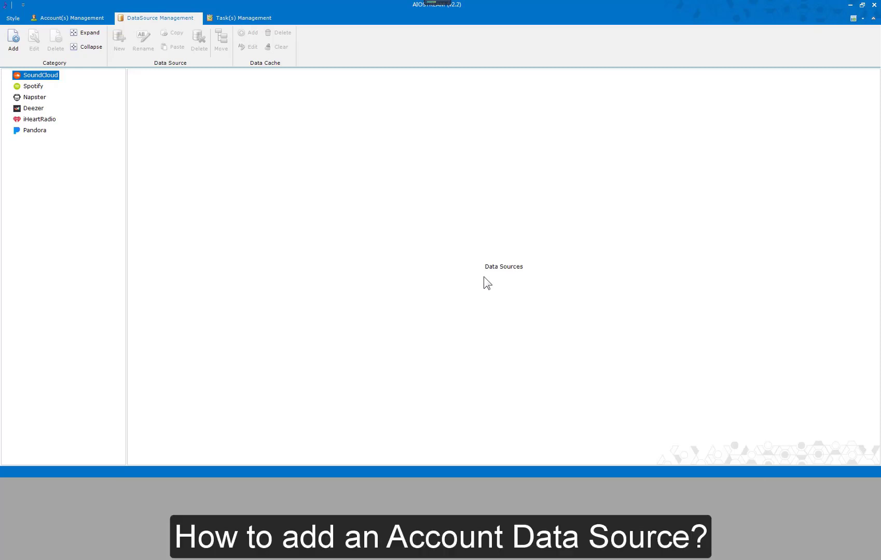
Step: Add Category1 under SoundCloud with a new Account source named Users1
left_click(13, 39)
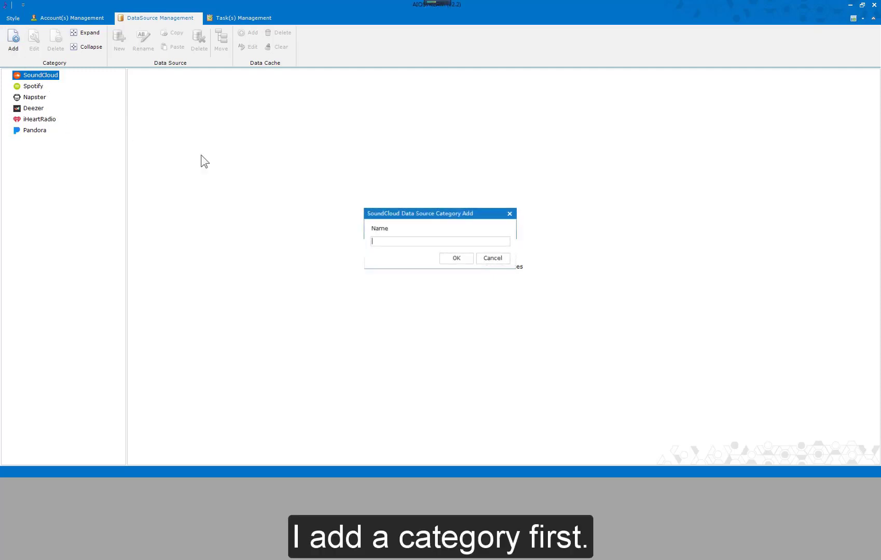
type("Category1")
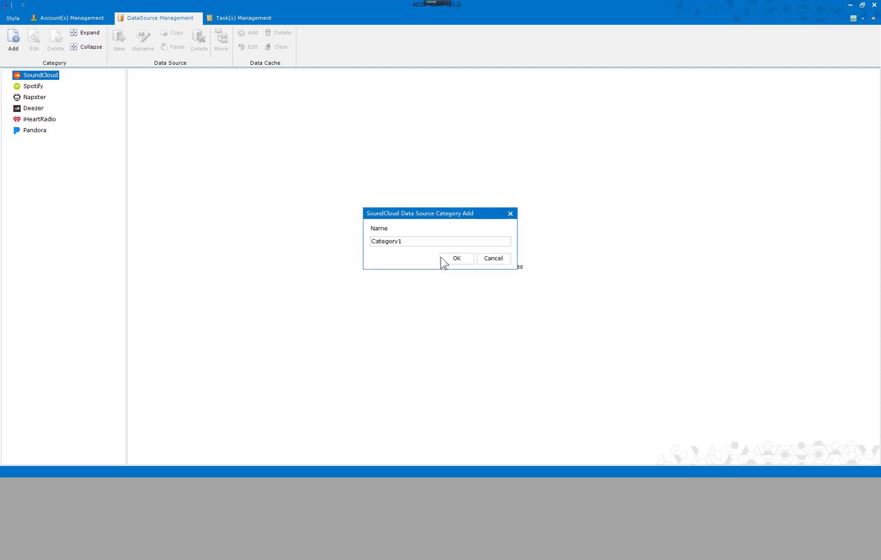
left_click(47, 86)
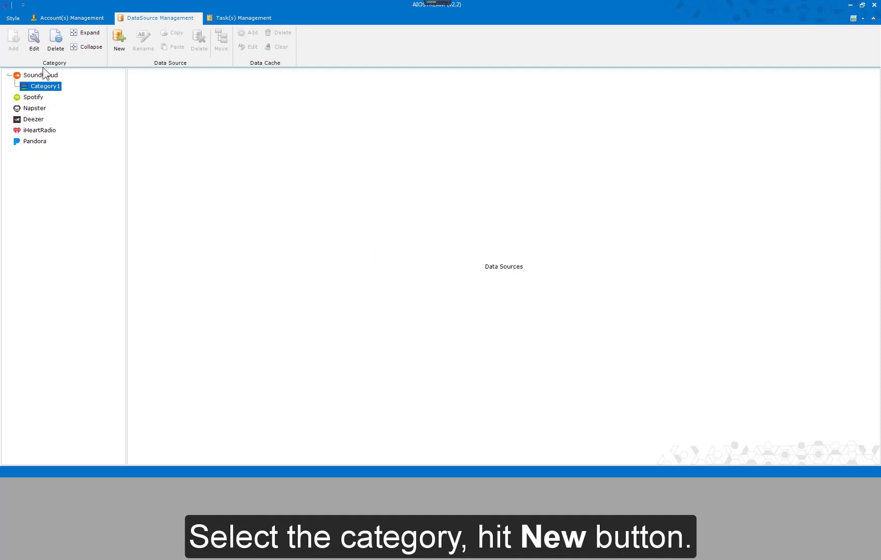
left_click(124, 48)
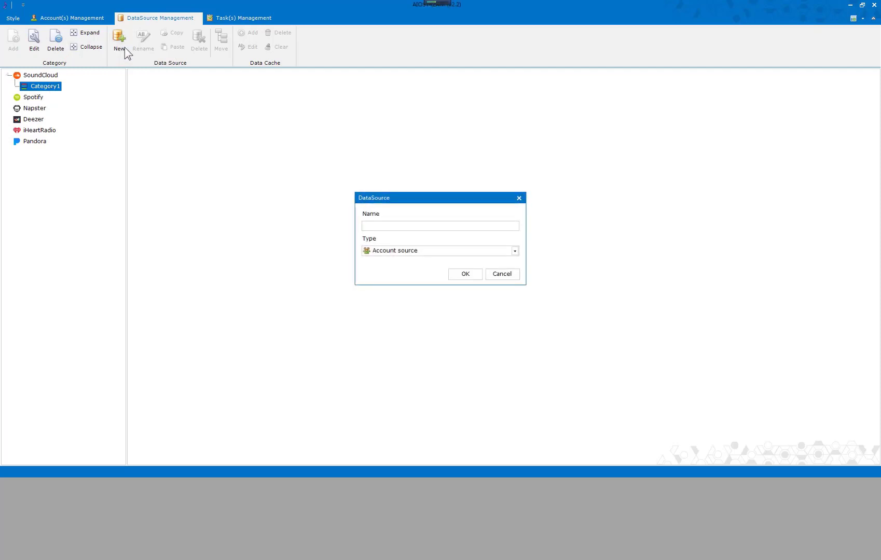
type("Users1")
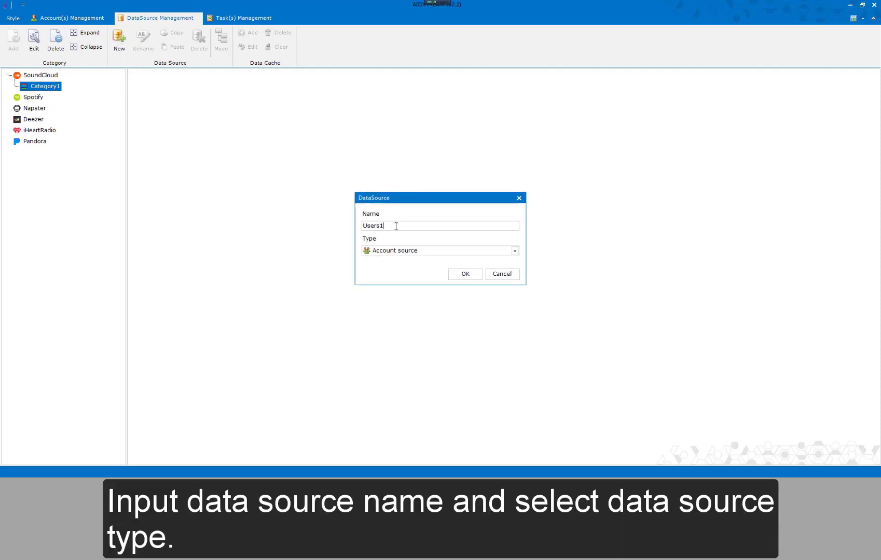
left_click(408, 251)
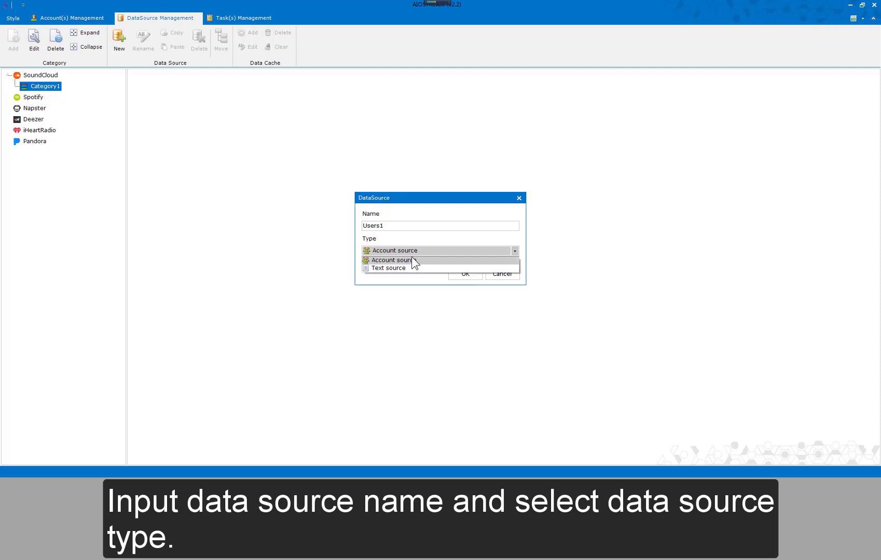
left_click(412, 260)
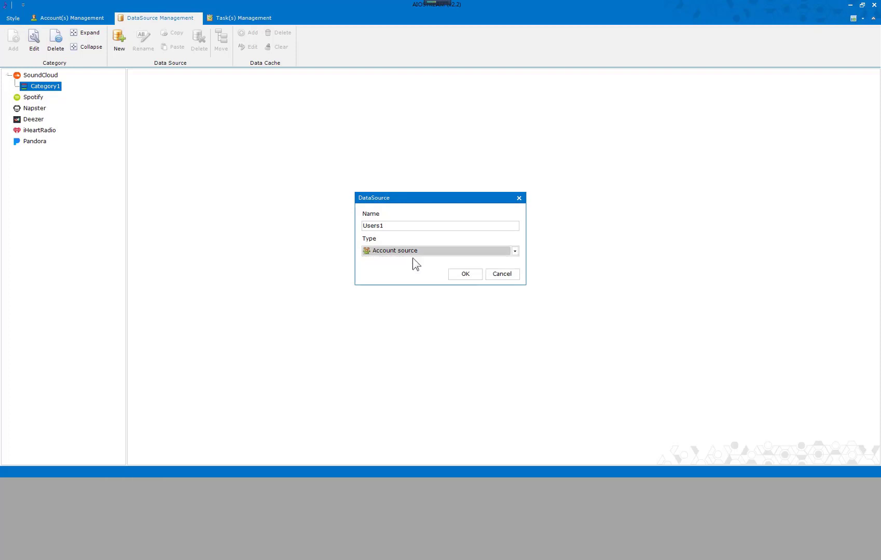
left_click(459, 276)
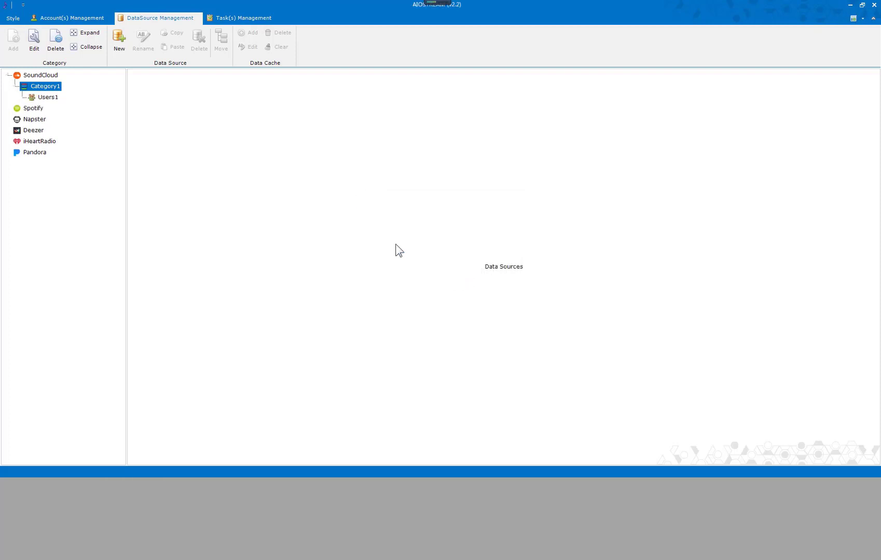
Step: Include the e-mail account and user4 in Users1 and save the selection
left_click(54, 100)
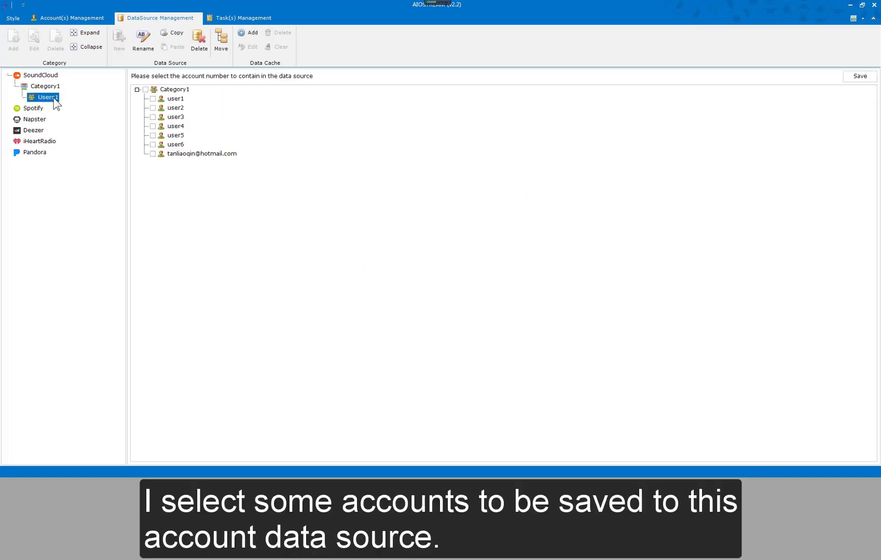
left_click(152, 153)
left_click(152, 127)
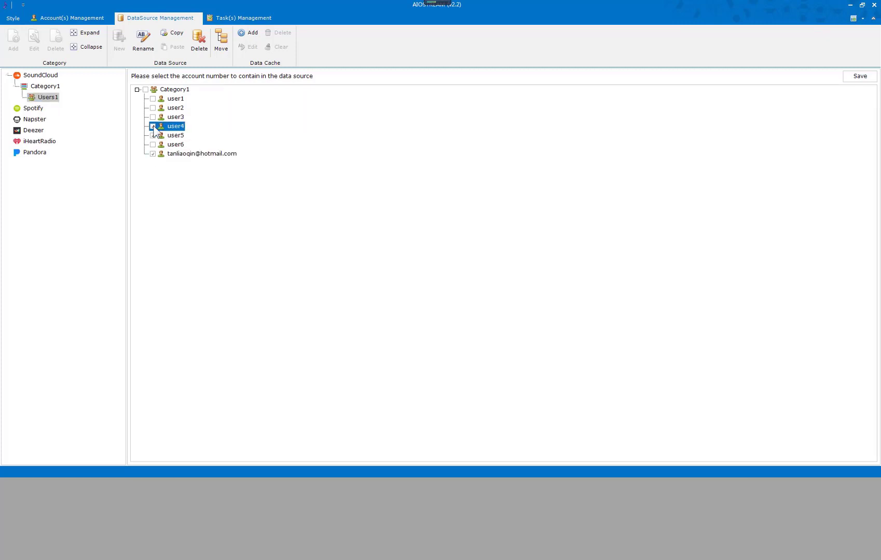
left_click(860, 77)
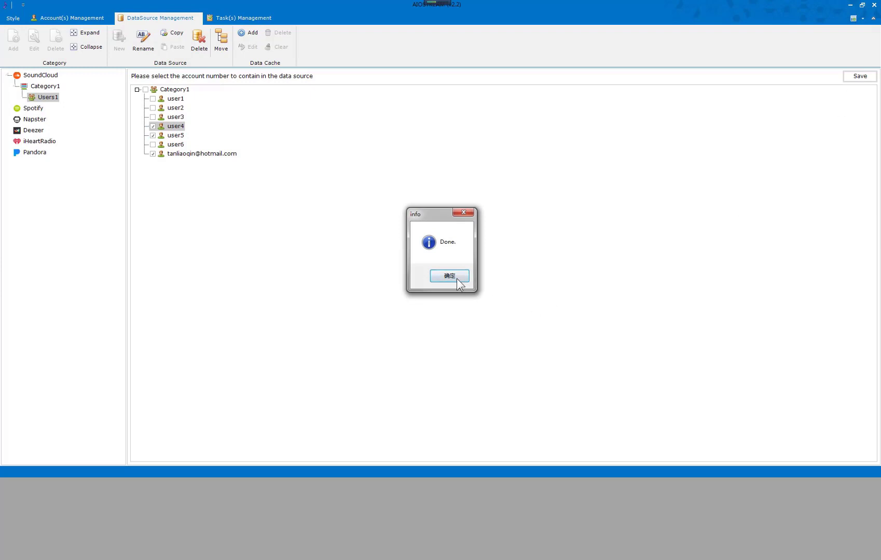
left_click(449, 276)
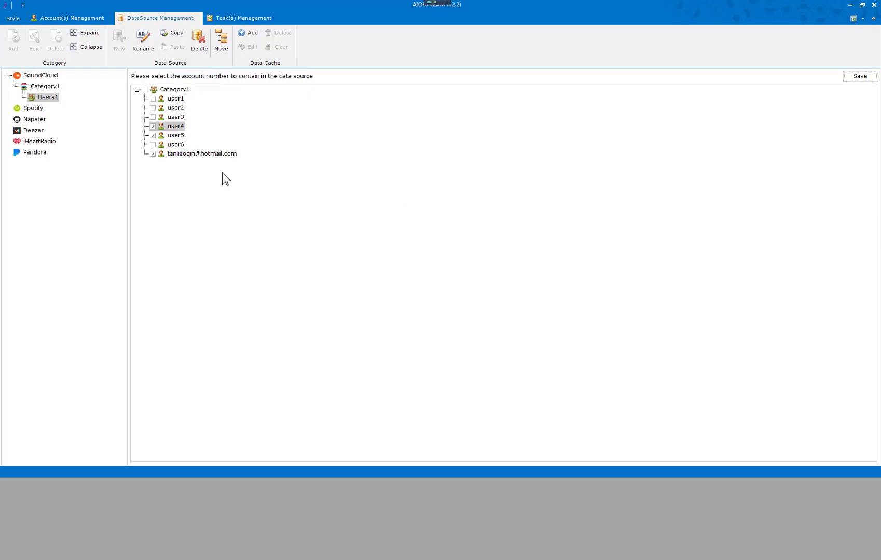
left_click(54, 88)
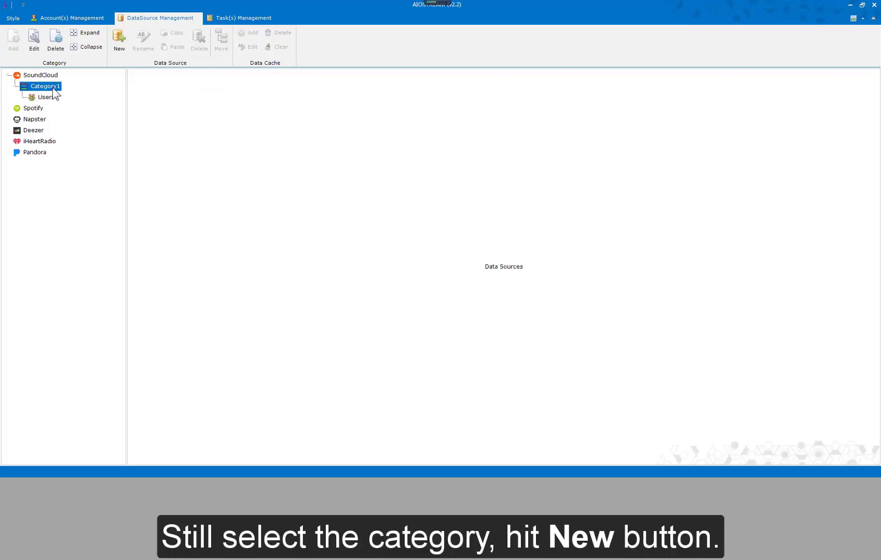
Step: Create a Text source named Texts in Category1
left_click(118, 42)
type("Texts")
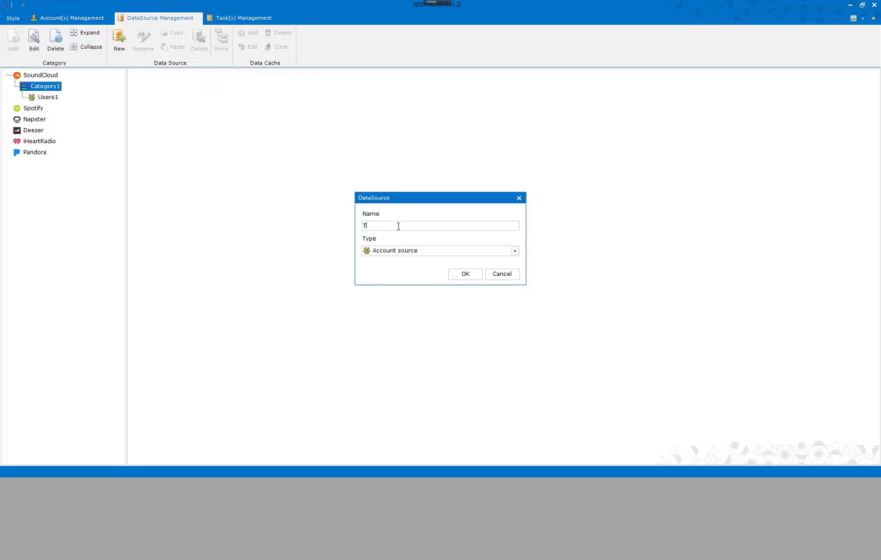
left_click(414, 251)
left_click(410, 269)
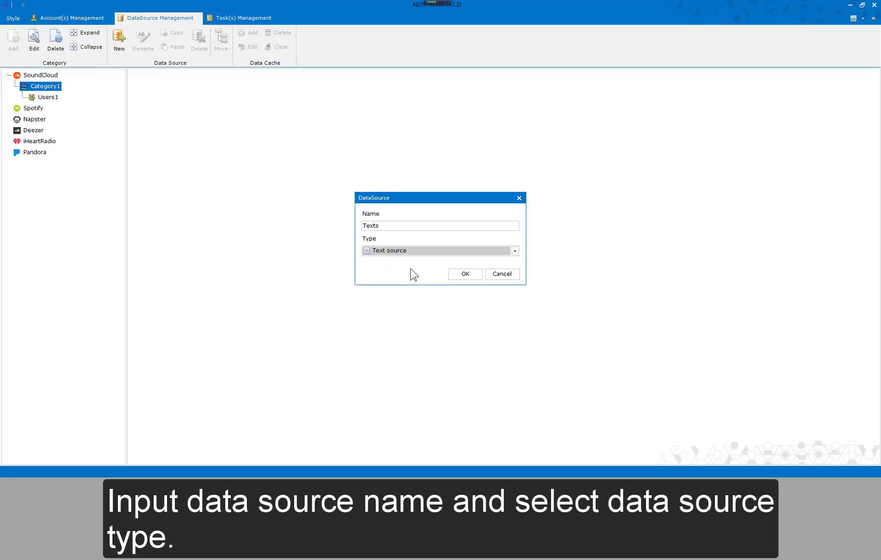
left_click(458, 277)
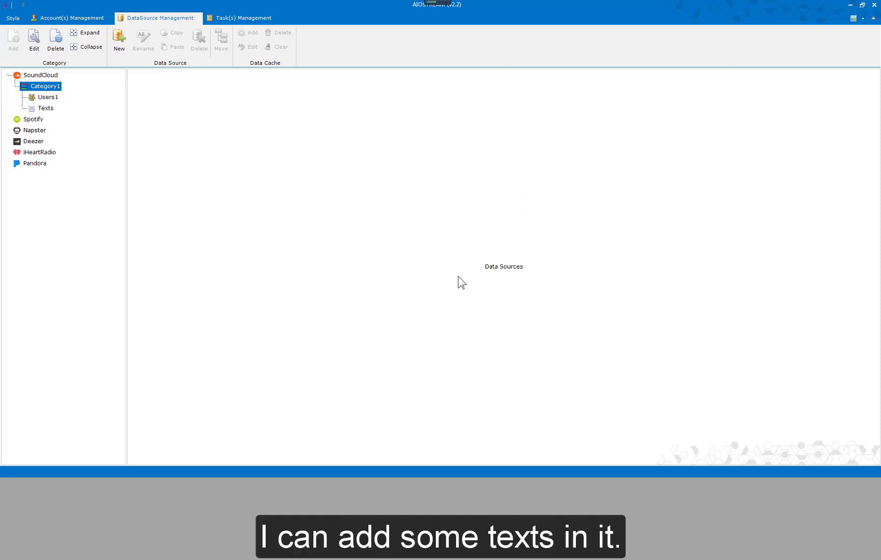
left_click(48, 109)
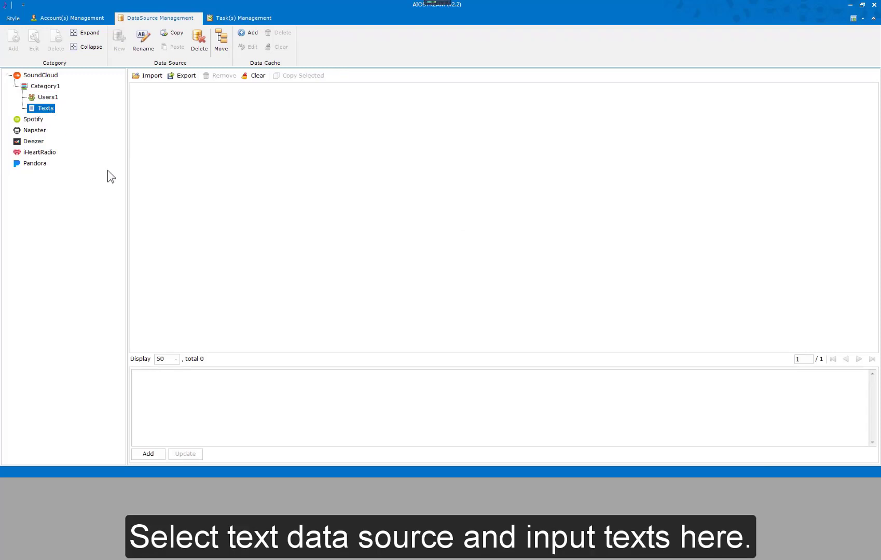
left_click(206, 388)
type("http://www.google.com")
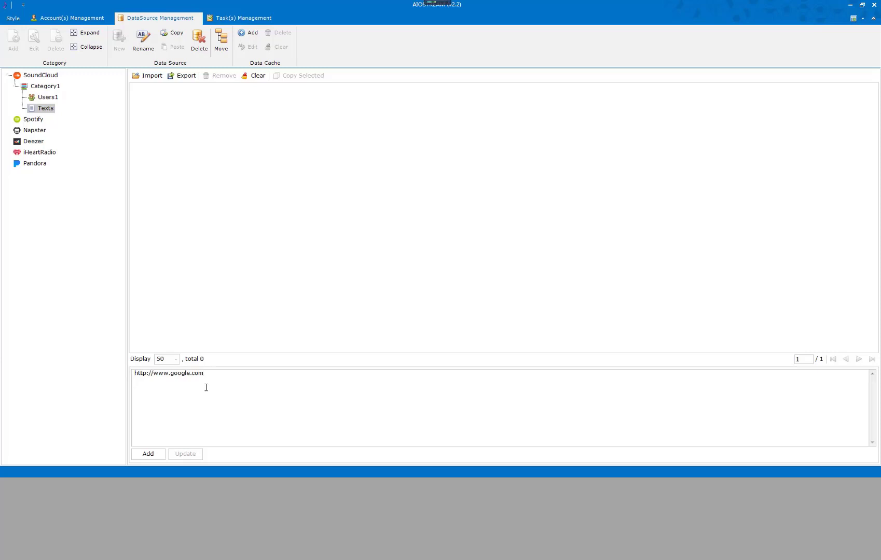
left_click(152, 453)
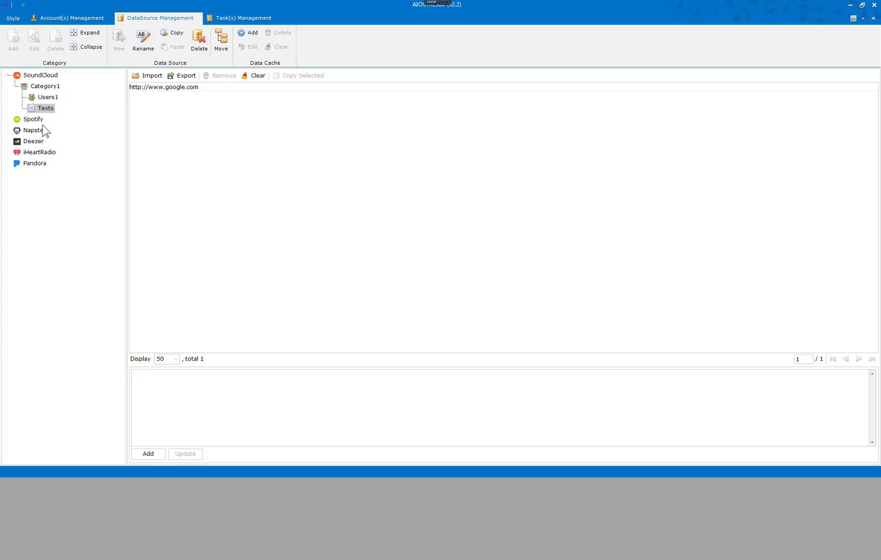
Step: Rename the Users1 account source to Users2
left_click(50, 99)
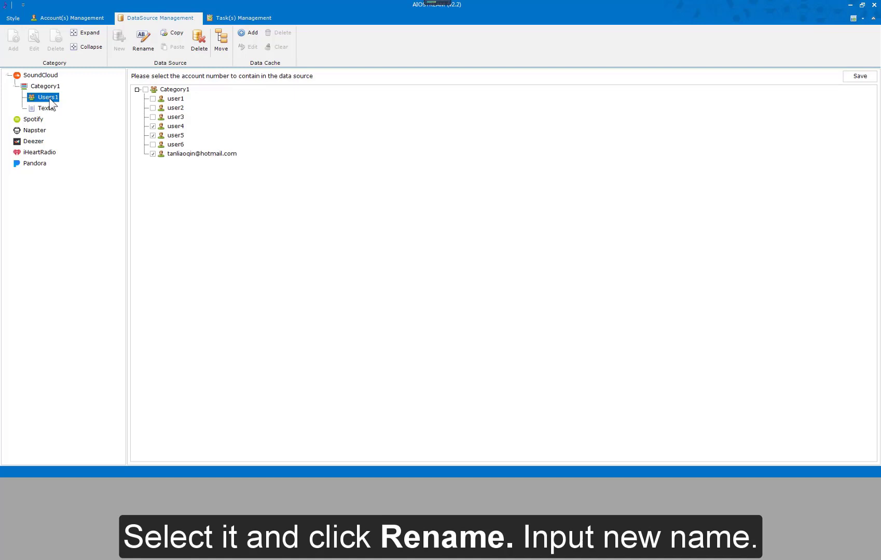
left_click(142, 42)
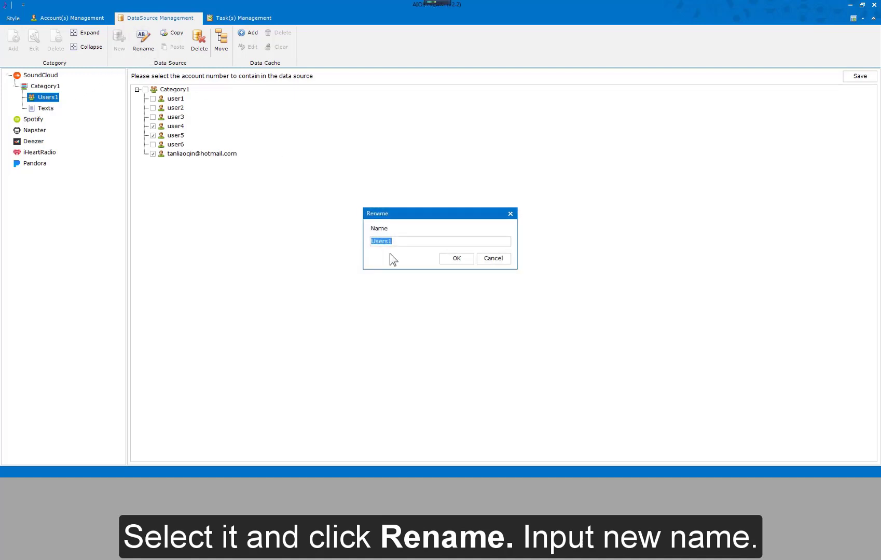
left_click(402, 241)
type("2")
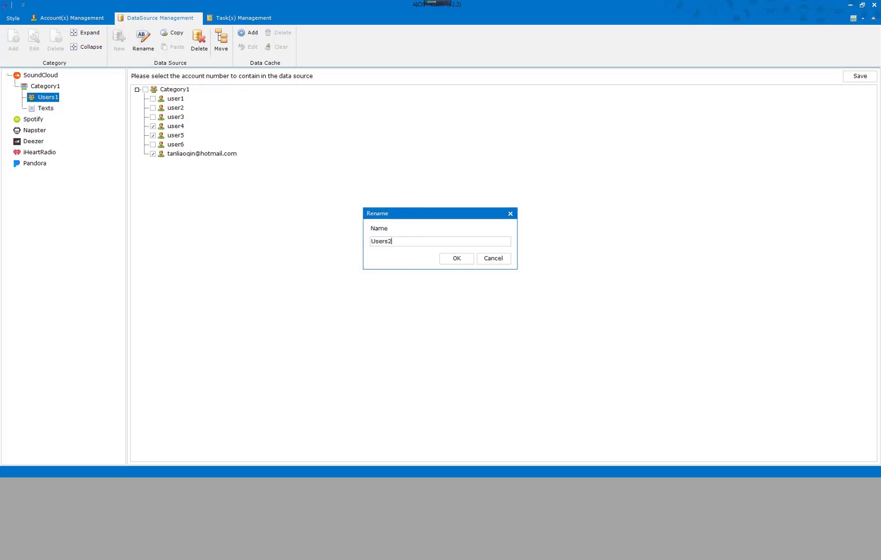
left_click(457, 259)
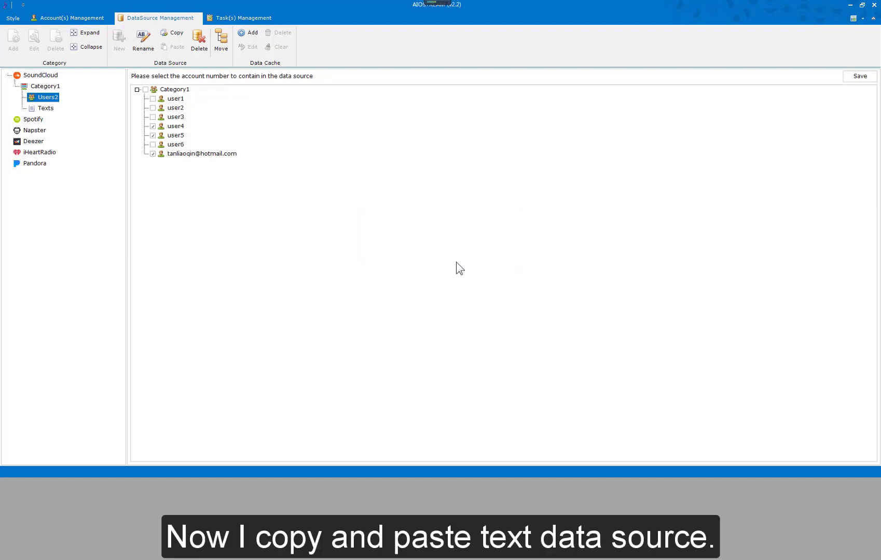
Step: Copy and paste the Texts source, then delete the Texts Copy duplicate
left_click(47, 107)
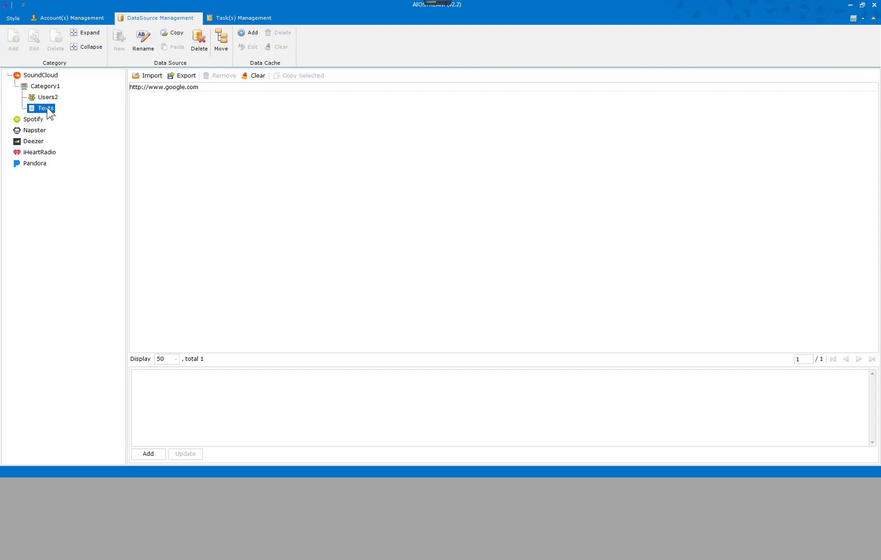
left_click(172, 33)
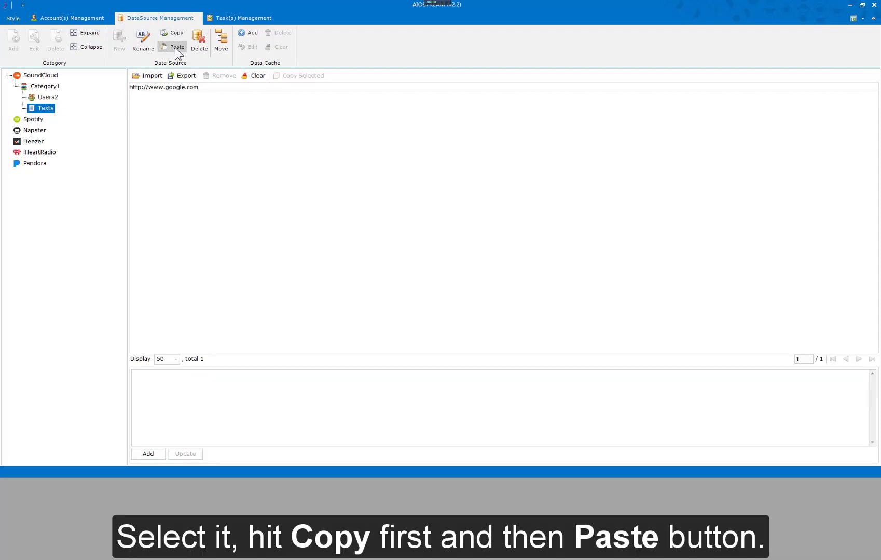
left_click(175, 48)
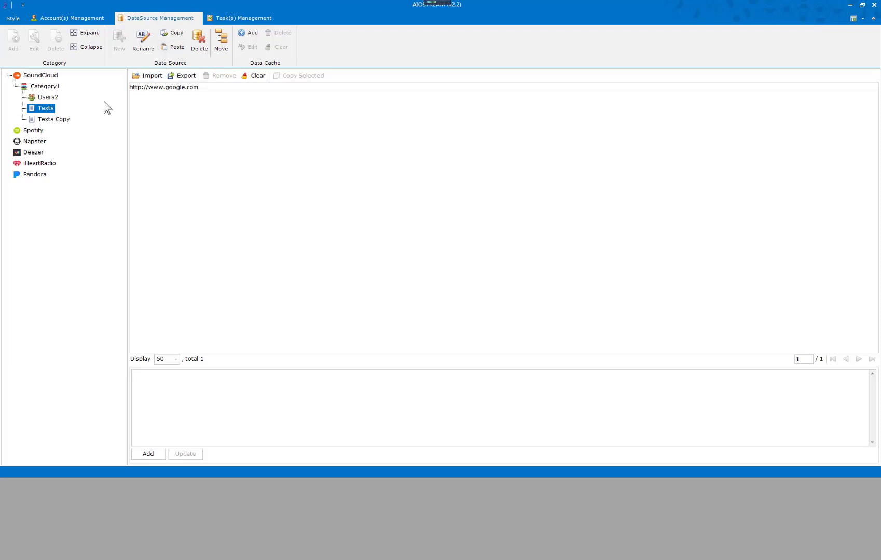
left_click(64, 122)
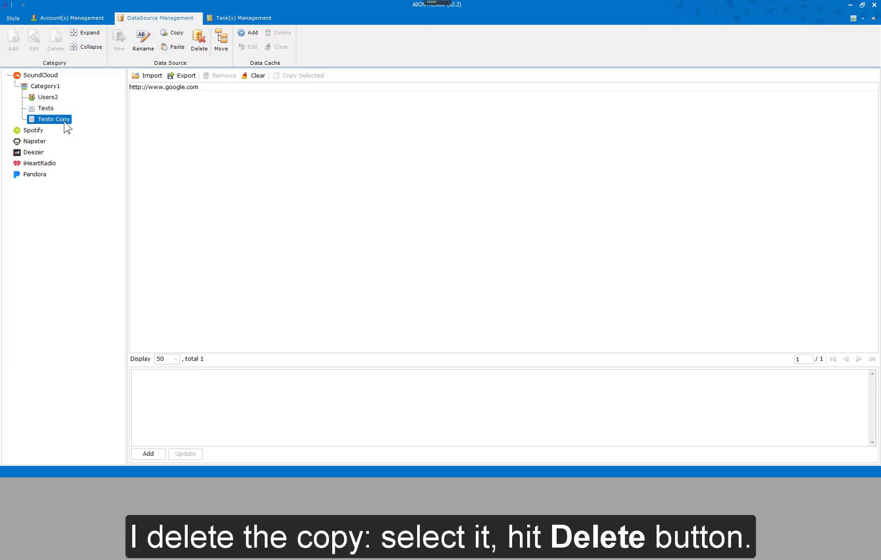
left_click(197, 42)
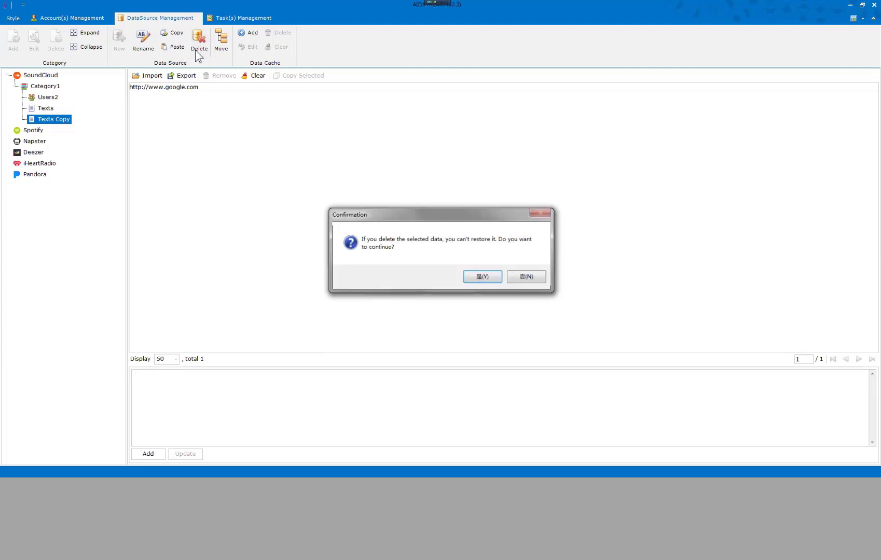
left_click(490, 279)
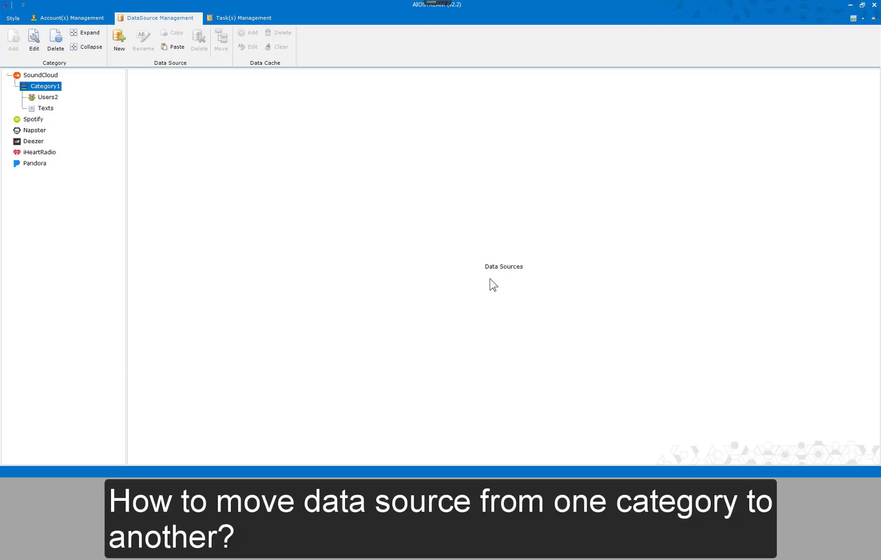
Step: Add a new SoundCloud category named Category2 from the right-click menu
left_click(48, 78)
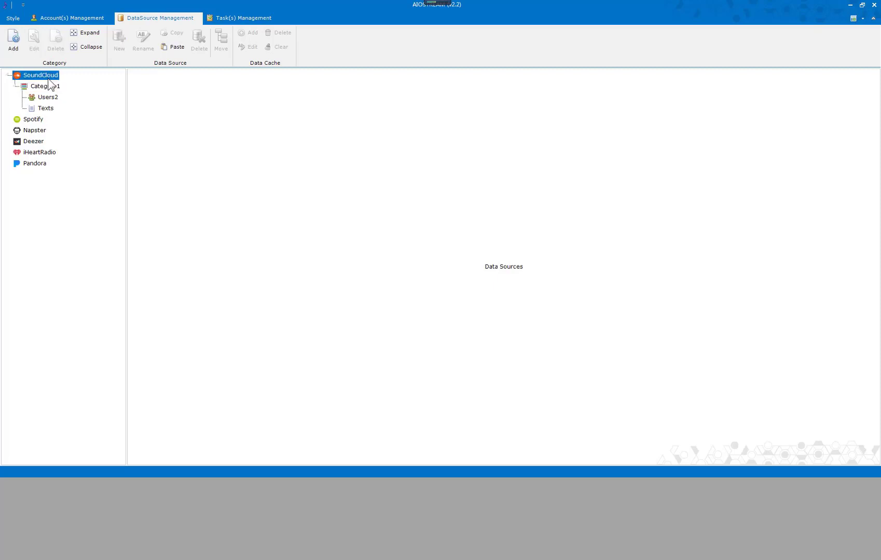
right_click(50, 82)
left_click(70, 84)
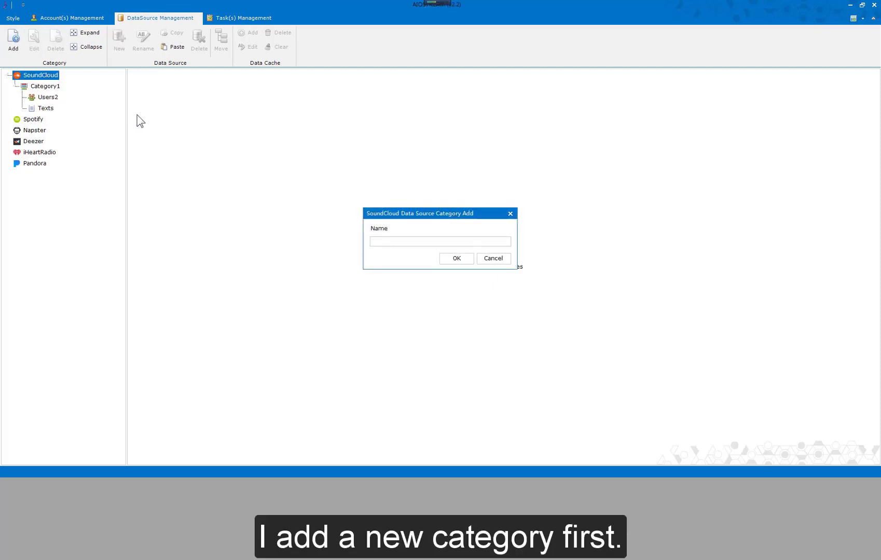
type("Category2")
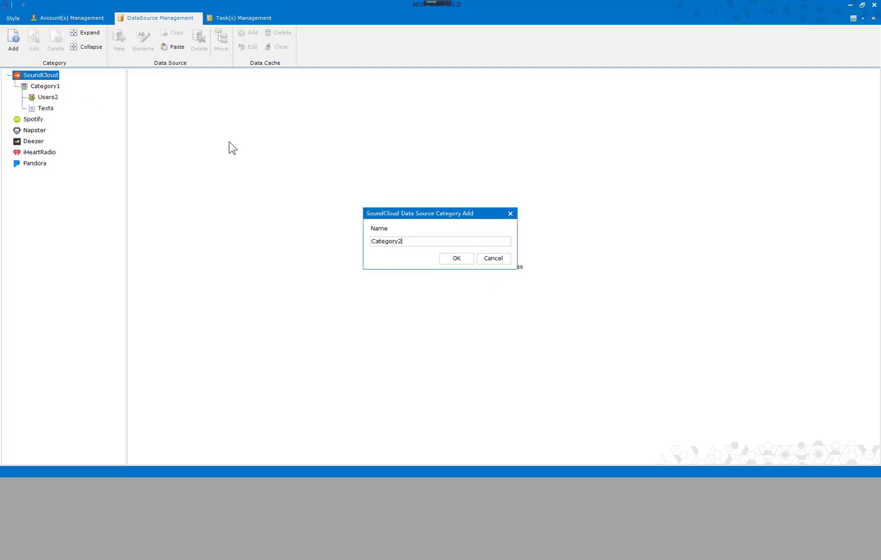
left_click(445, 259)
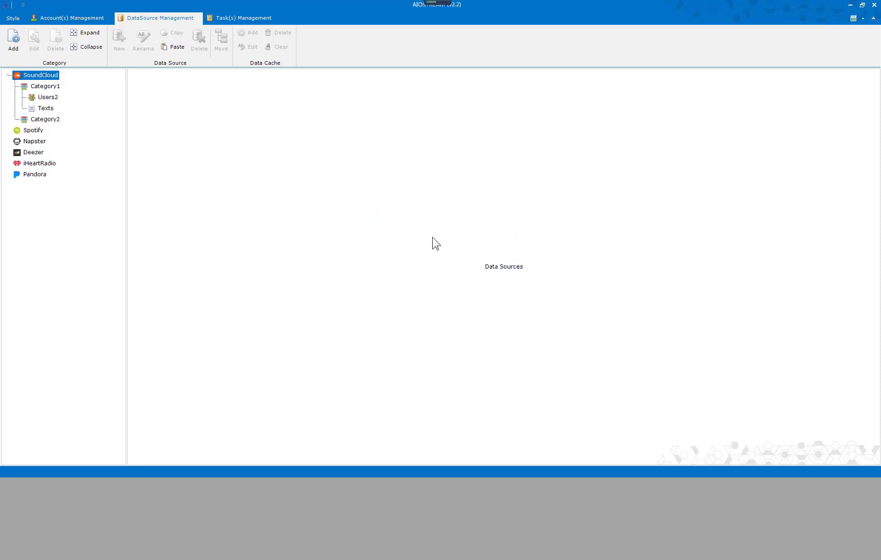
Step: Move the Texts source into Category2
left_click(47, 108)
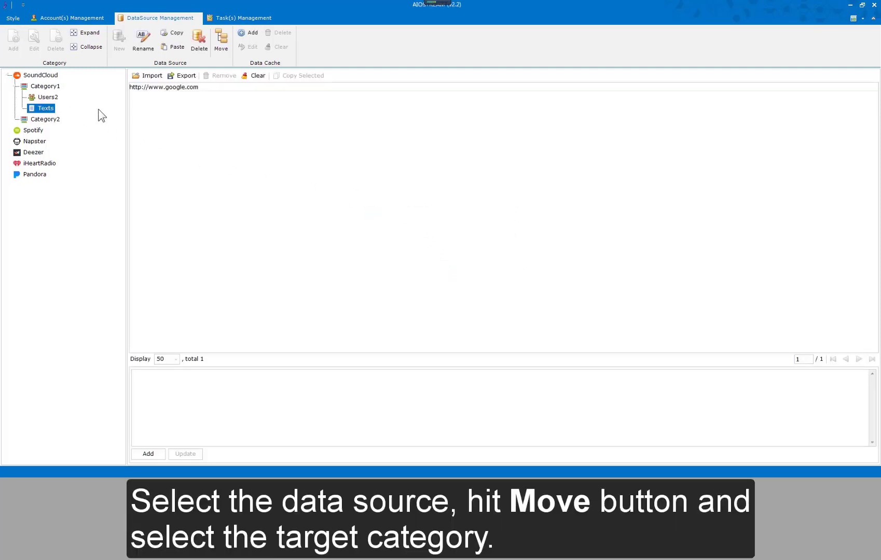
left_click(218, 48)
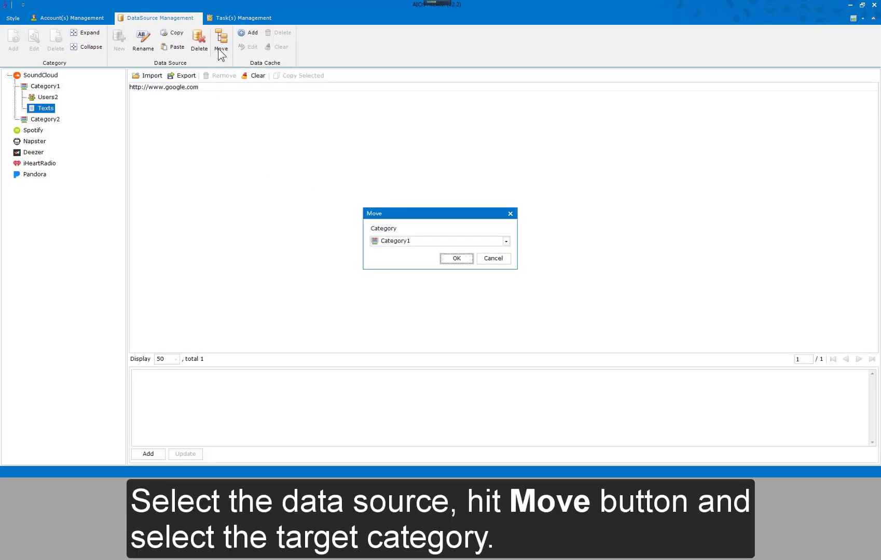
left_click(413, 240)
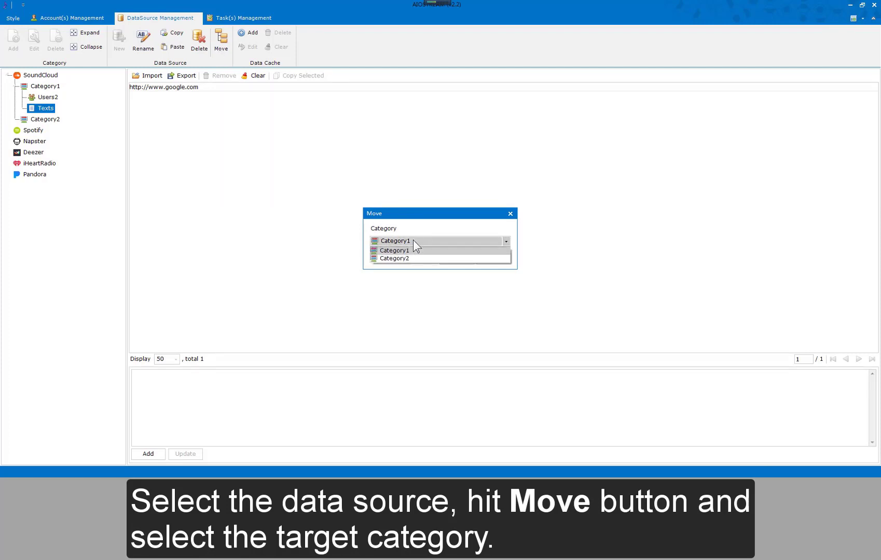
left_click(414, 256)
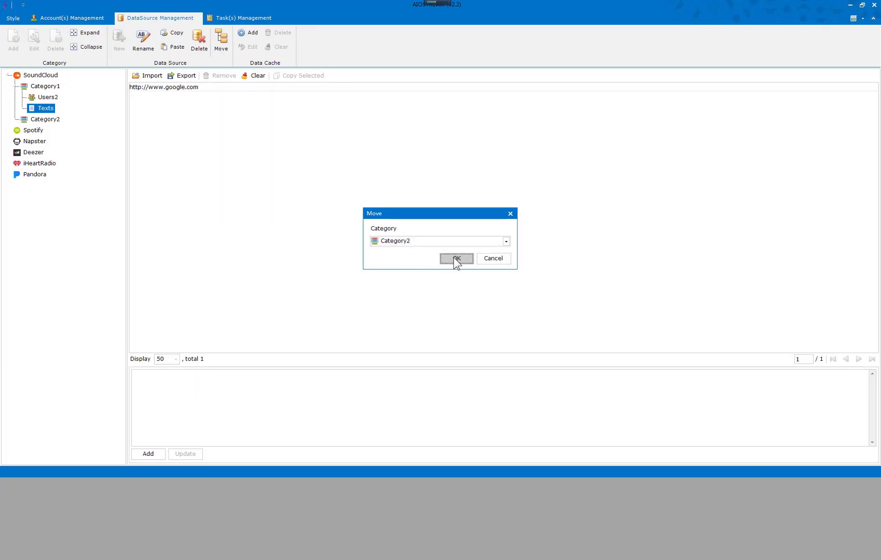
left_click(454, 257)
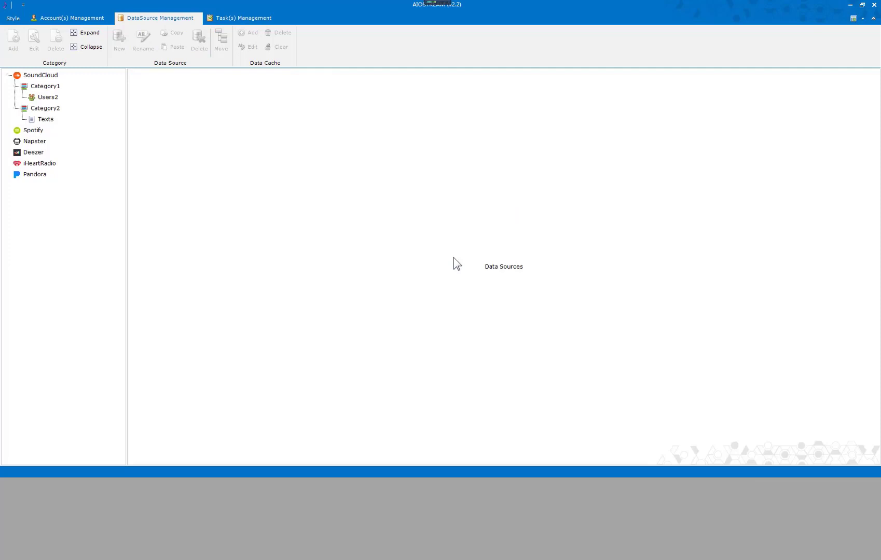